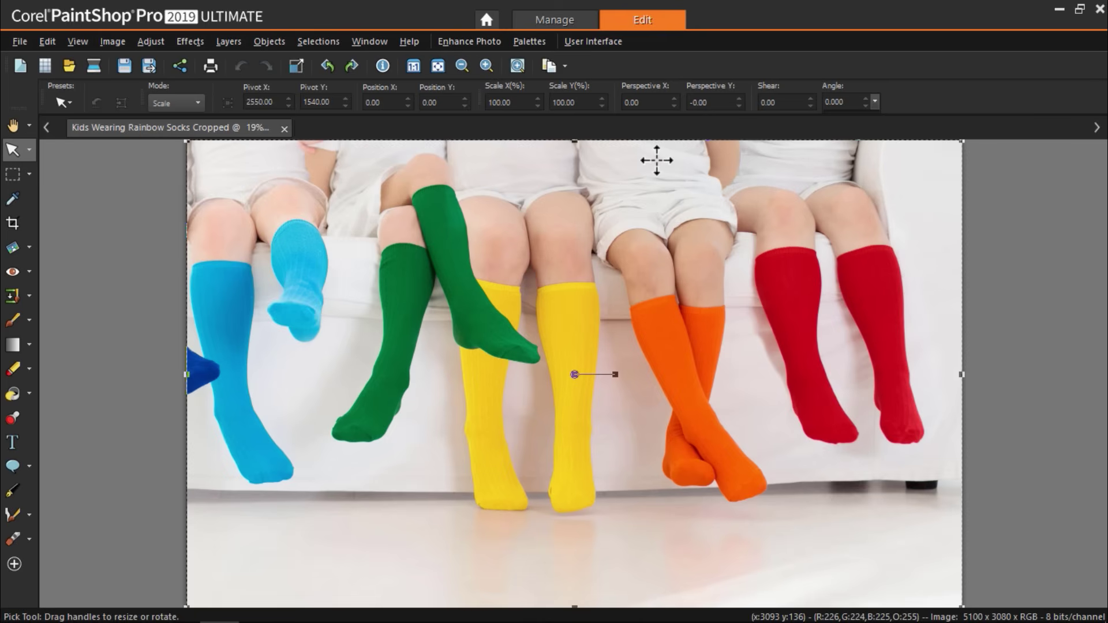
Dock the Materials palette beside the photo from the Palettes menu
click(525, 40)
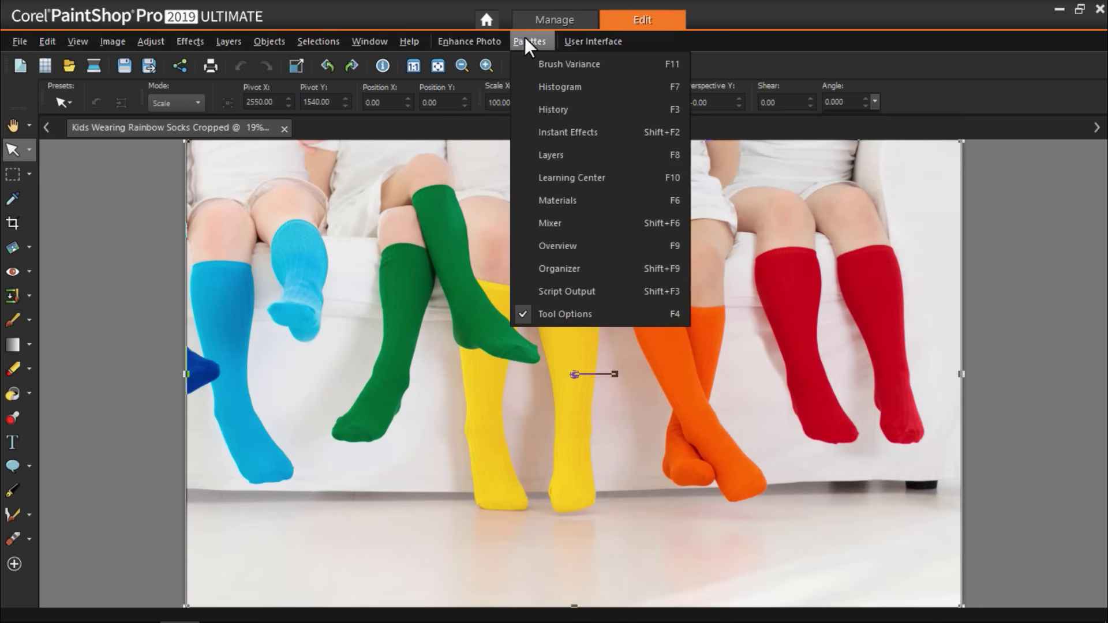
click(581, 198)
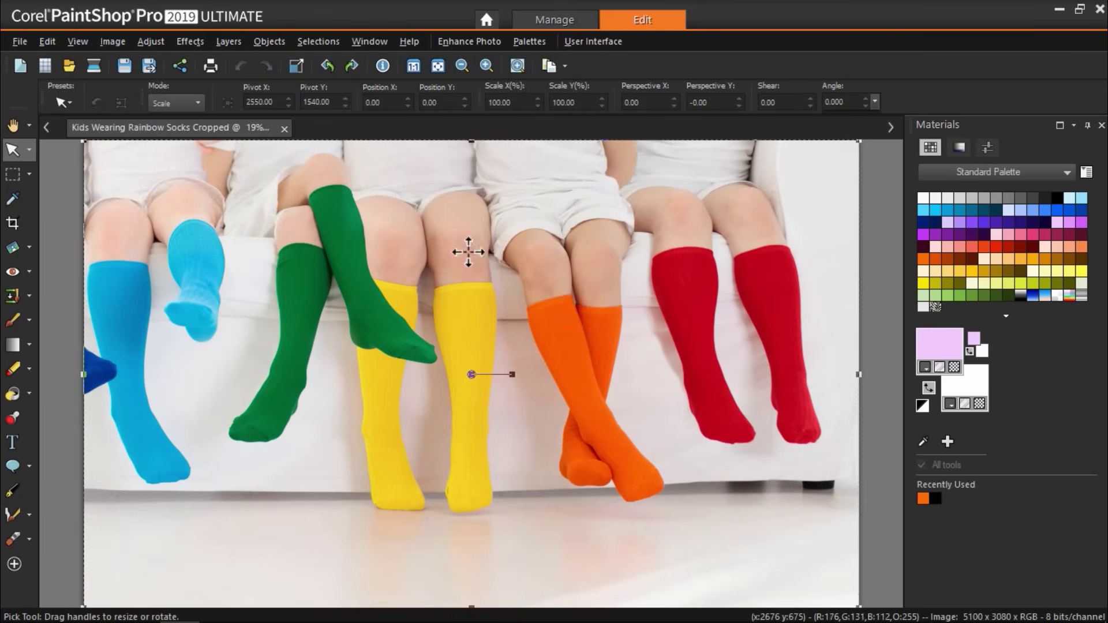
Select the Color Changer tool from the Flood Fill tool flyout
click(30, 392)
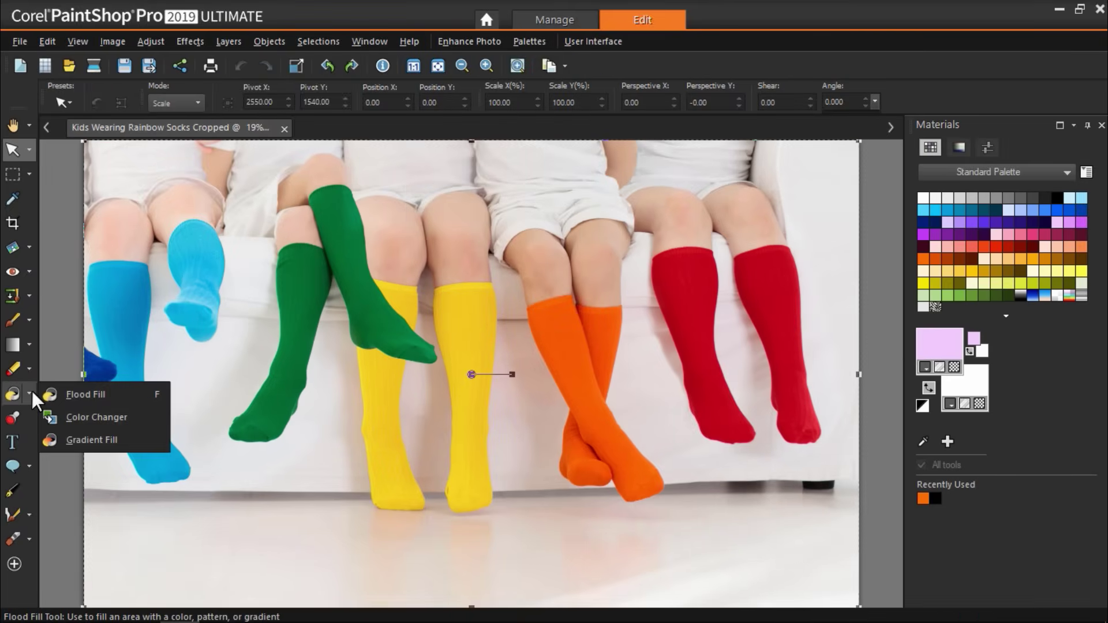
click(124, 418)
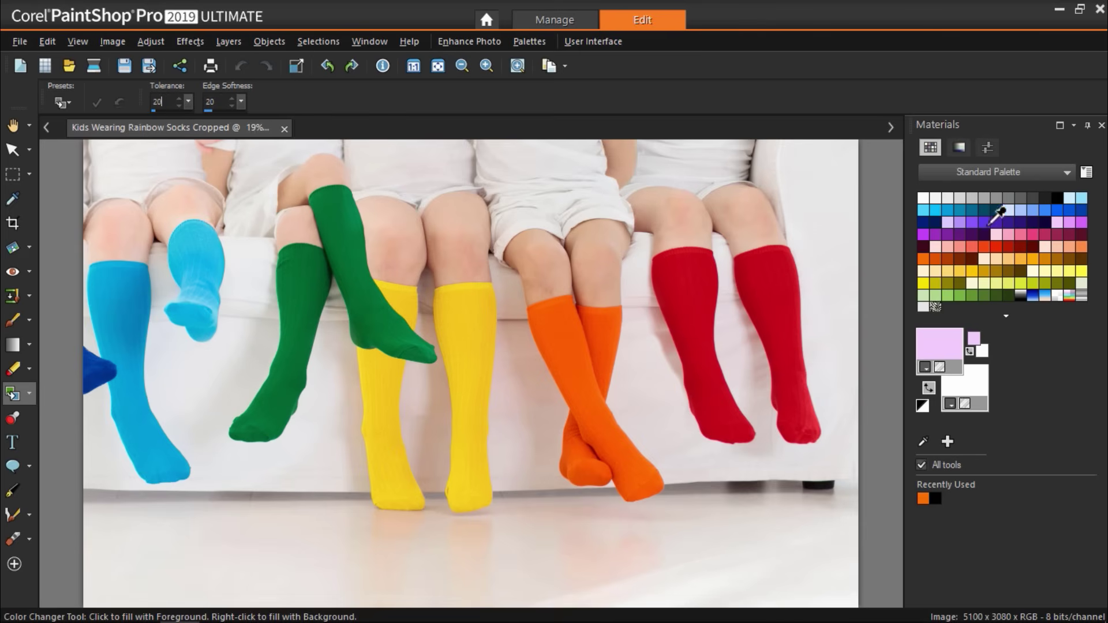
Recolour the child's green socks pink, including the green fringe along the sock edges
click(1033, 233)
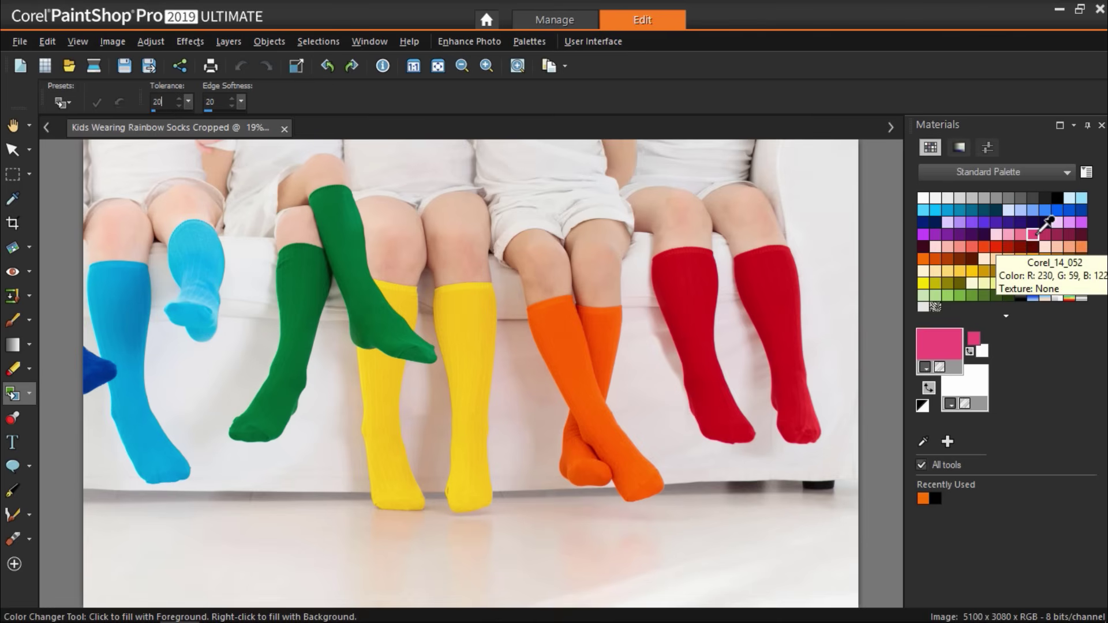
click(344, 243)
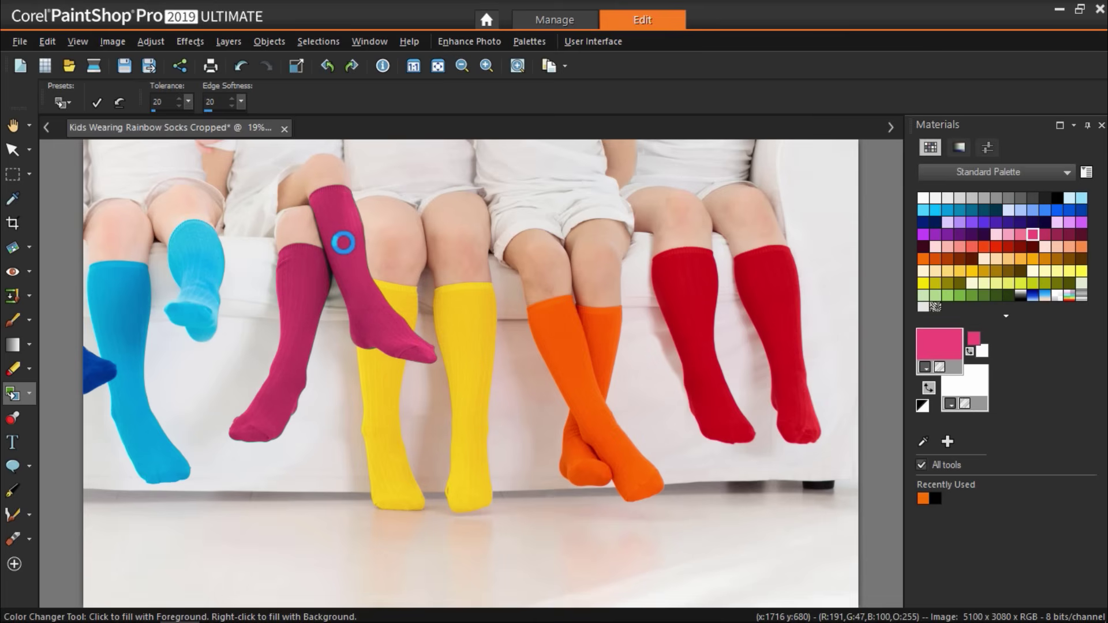
scroll(344, 237, up, 3)
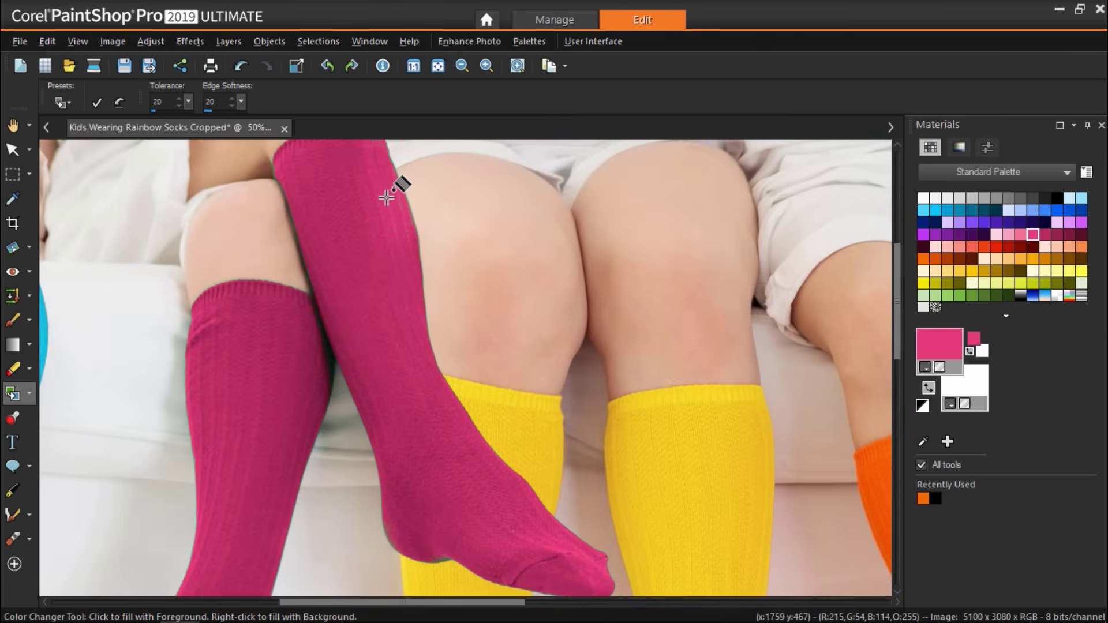
click(387, 200)
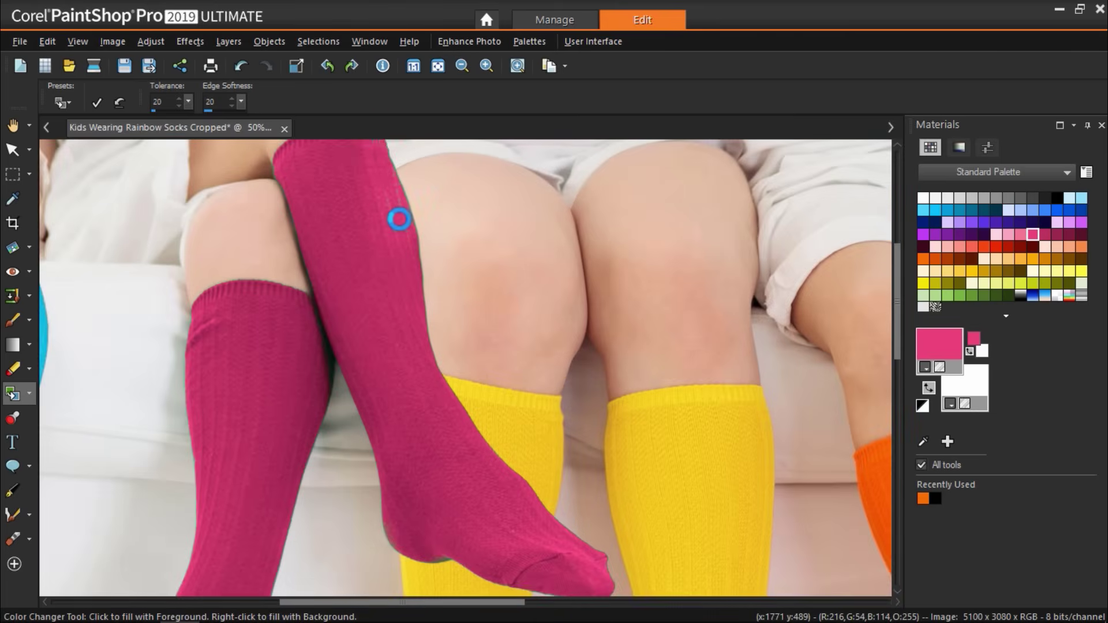
scroll(341, 208, up, 4)
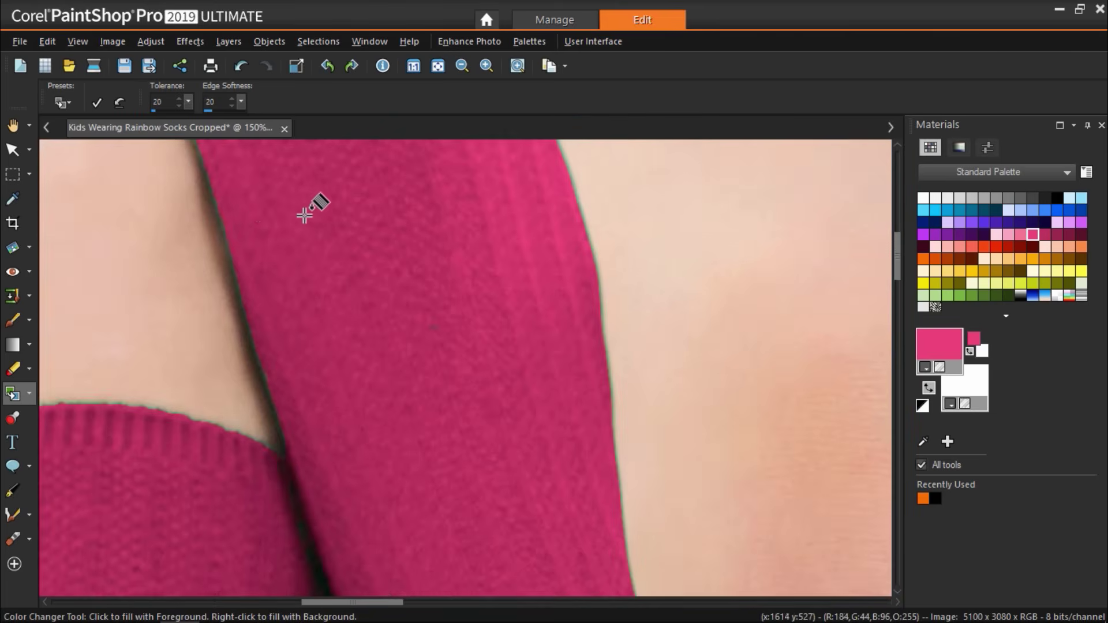
scroll(251, 215, up, 1)
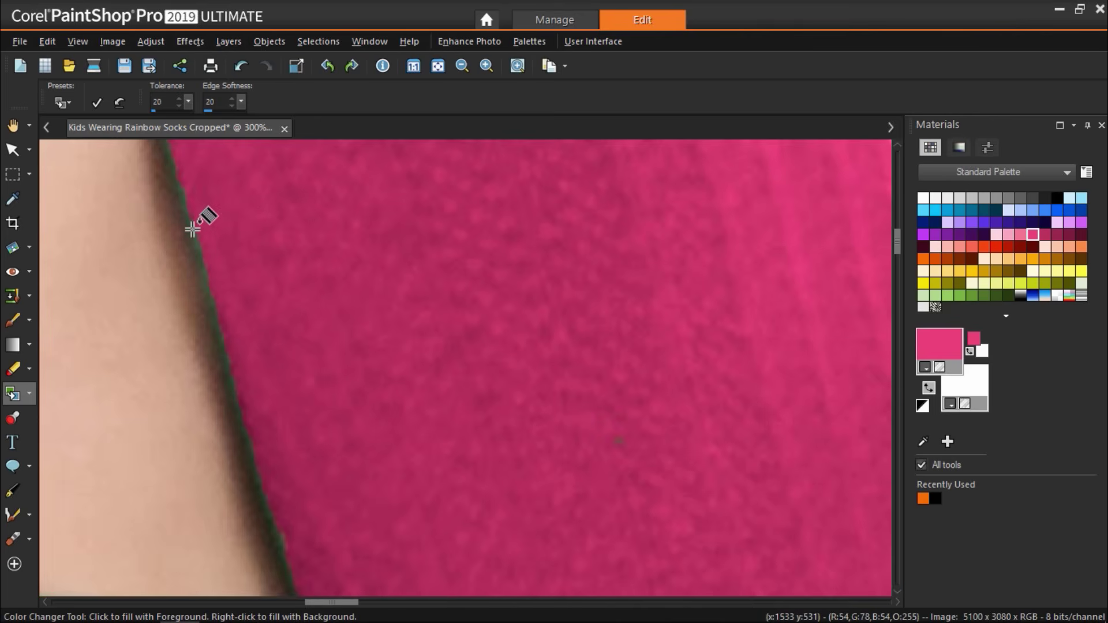
click(192, 229)
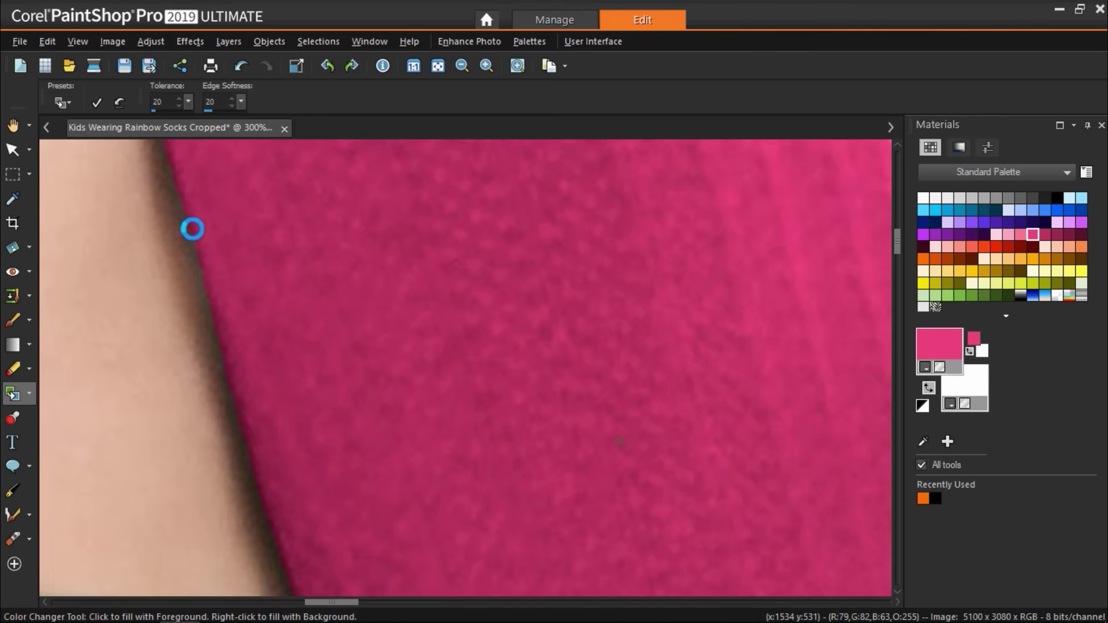
scroll(288, 227, down, 4)
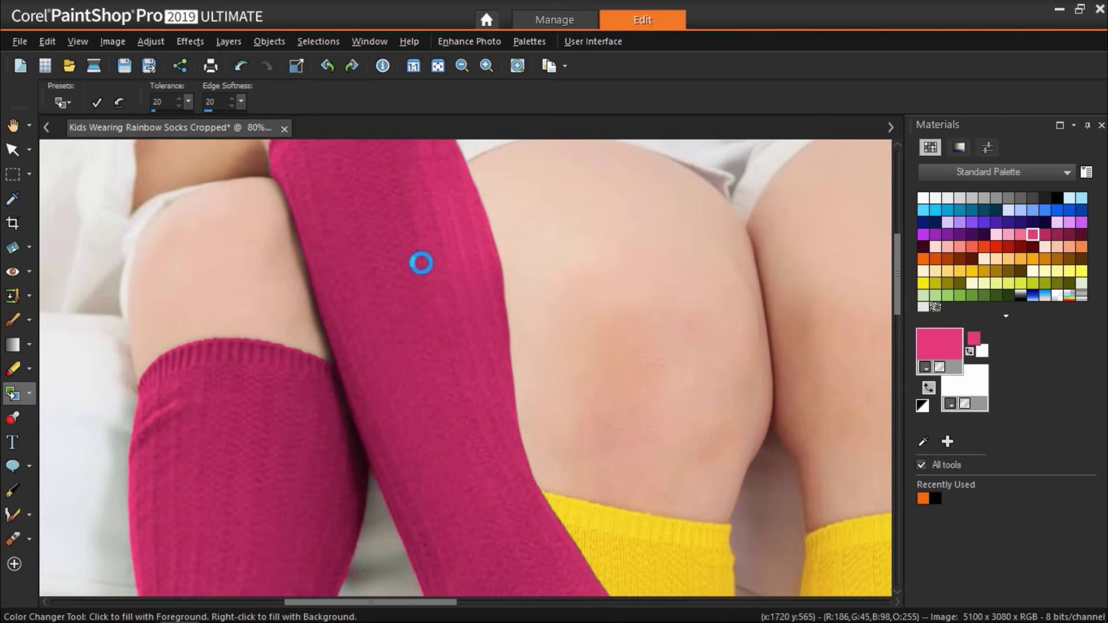
scroll(441, 243, down, 3)
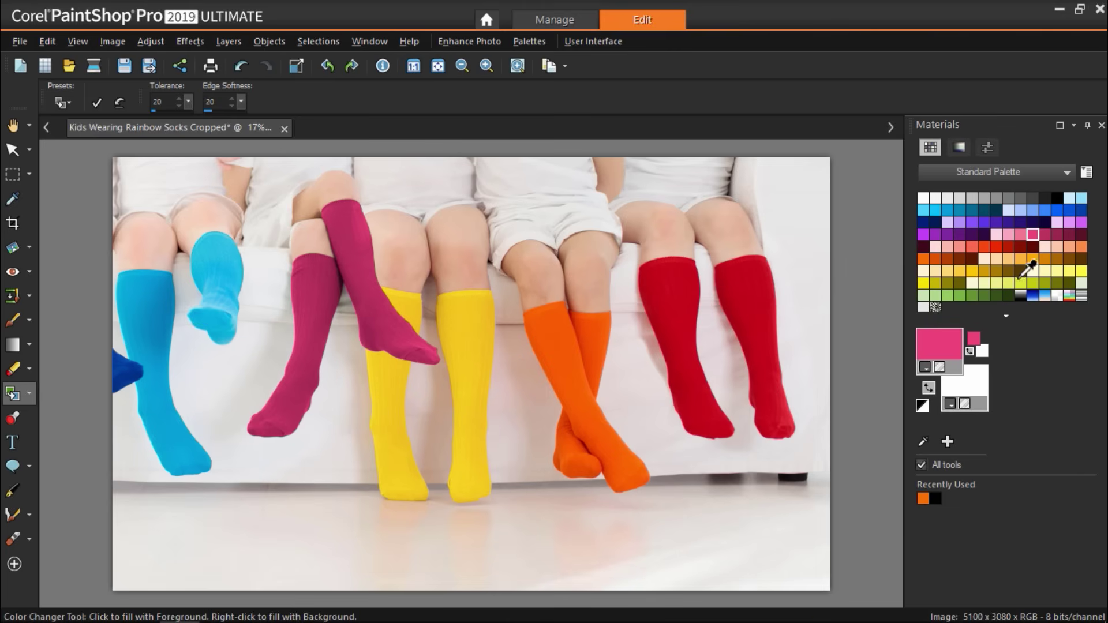
Try the socks in dark teal and violet, then return them to green
click(984, 210)
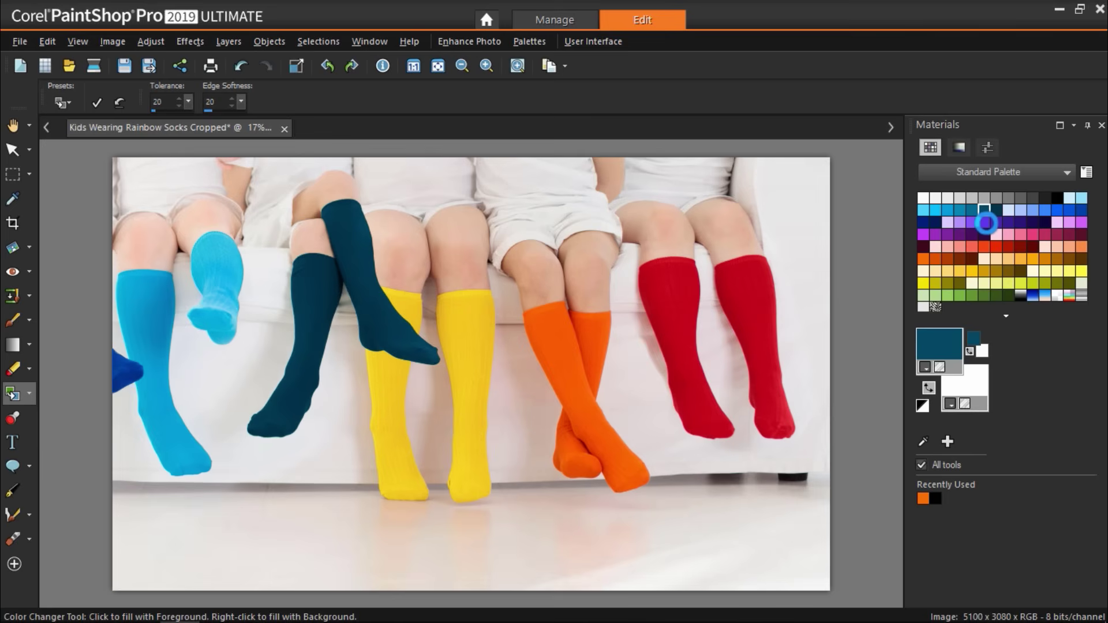
click(984, 222)
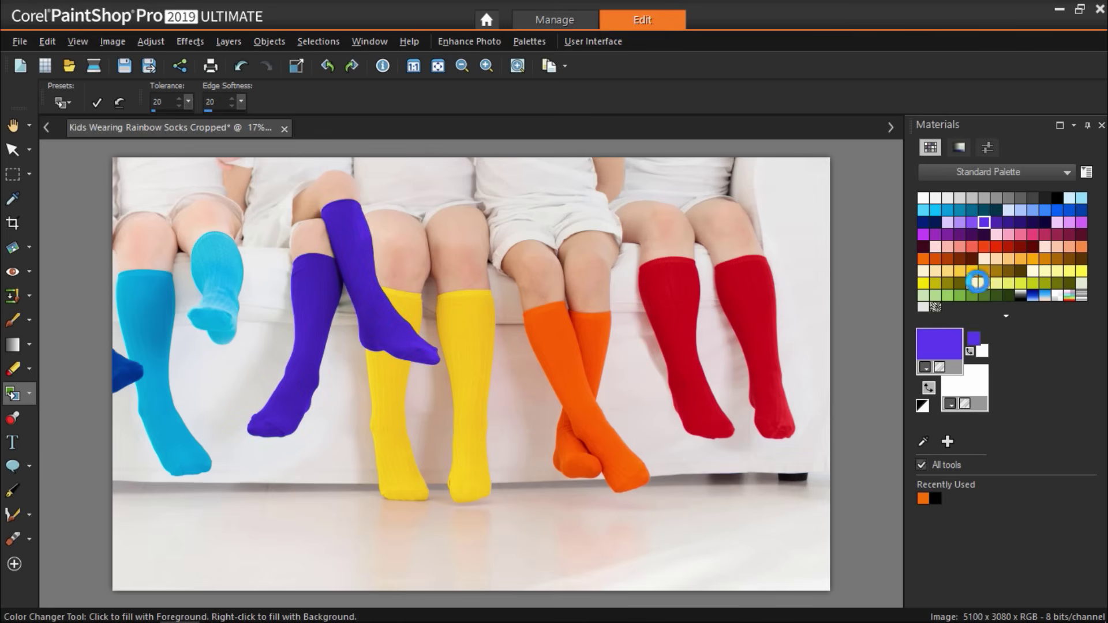
click(988, 293)
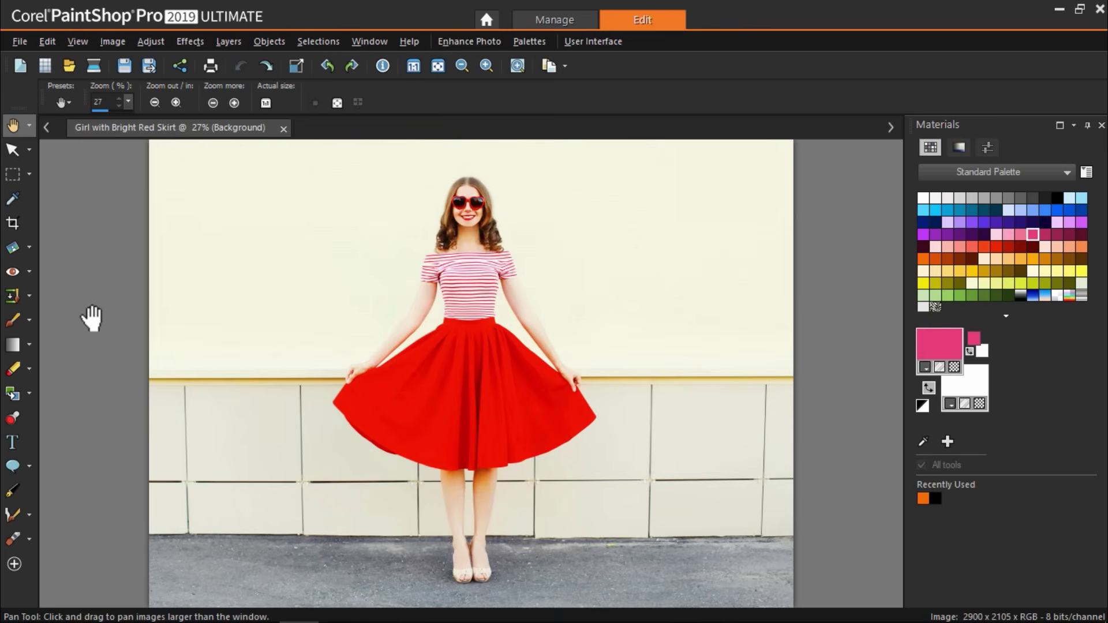
Choose the Smart Selection Brush and set its Feather to 2
click(29, 175)
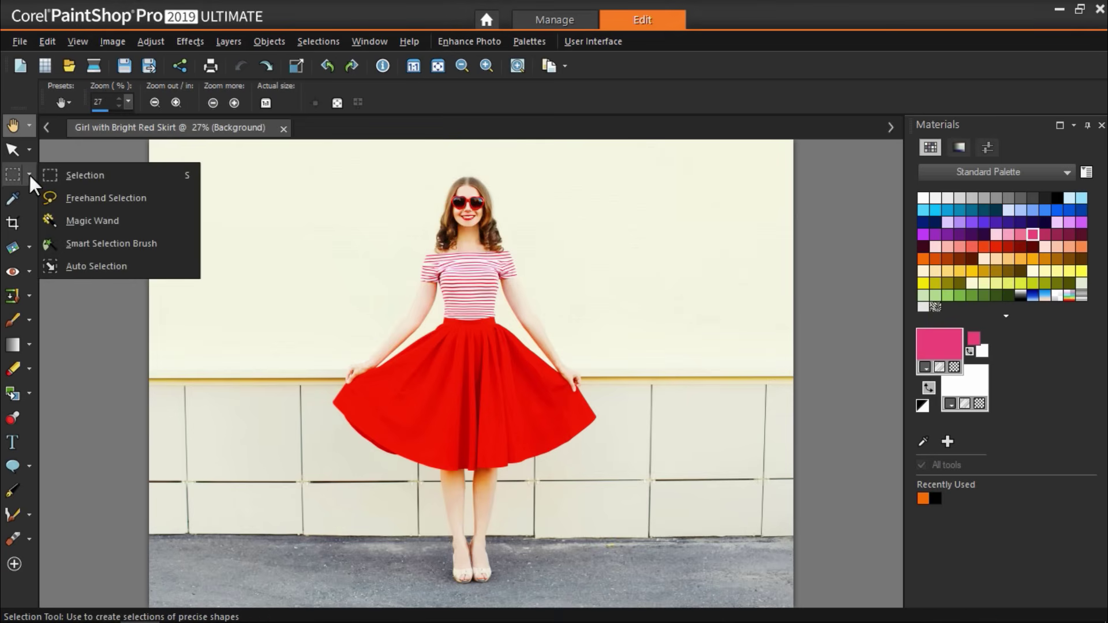
click(88, 247)
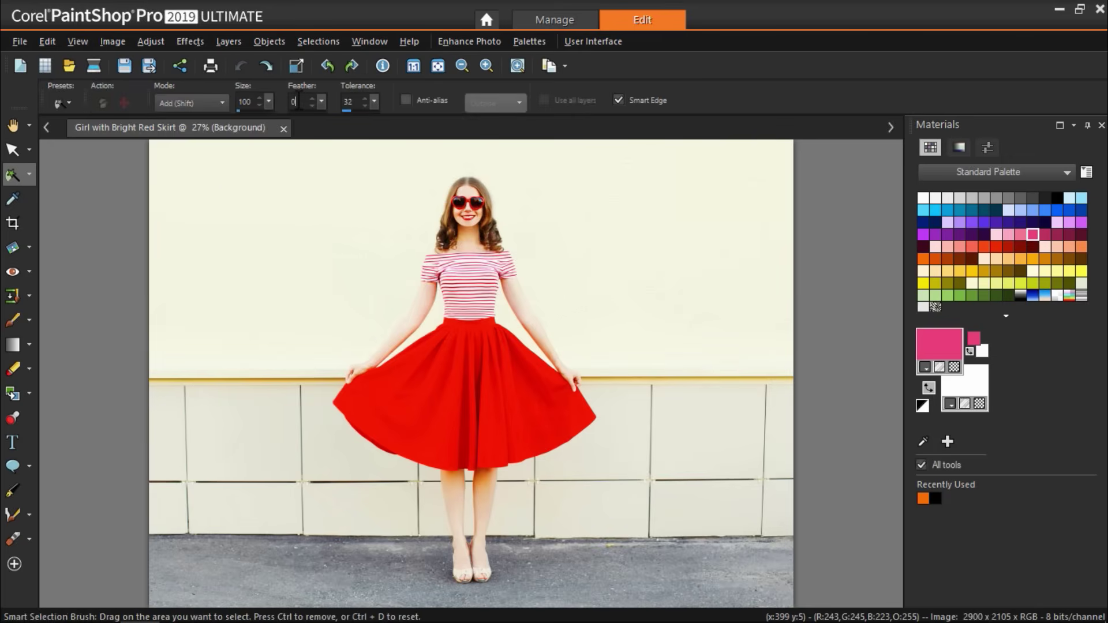
key(BackSpace)
text(2)
Zoom in on the girl and select the red skirt with the brush
click(486, 65)
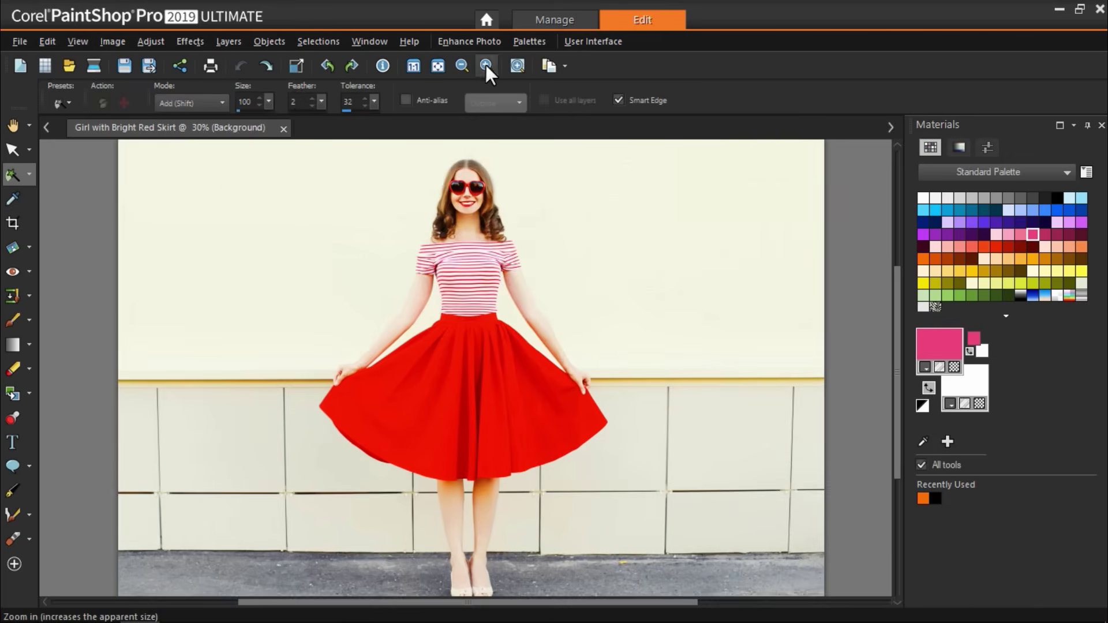
click(487, 65)
drag(895, 302, 896, 318)
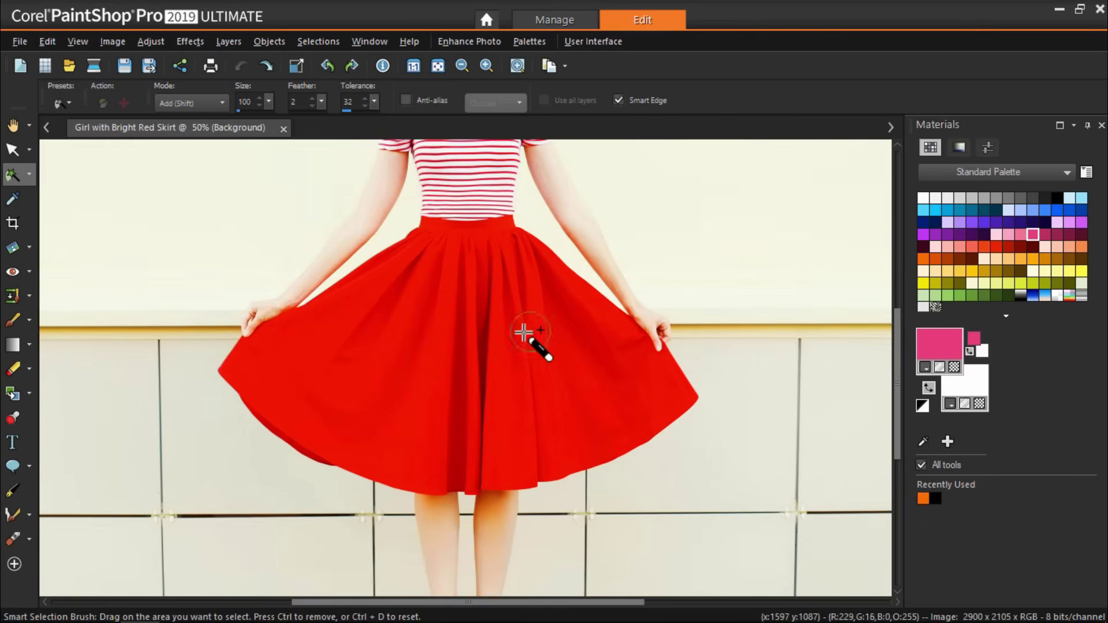
click(474, 334)
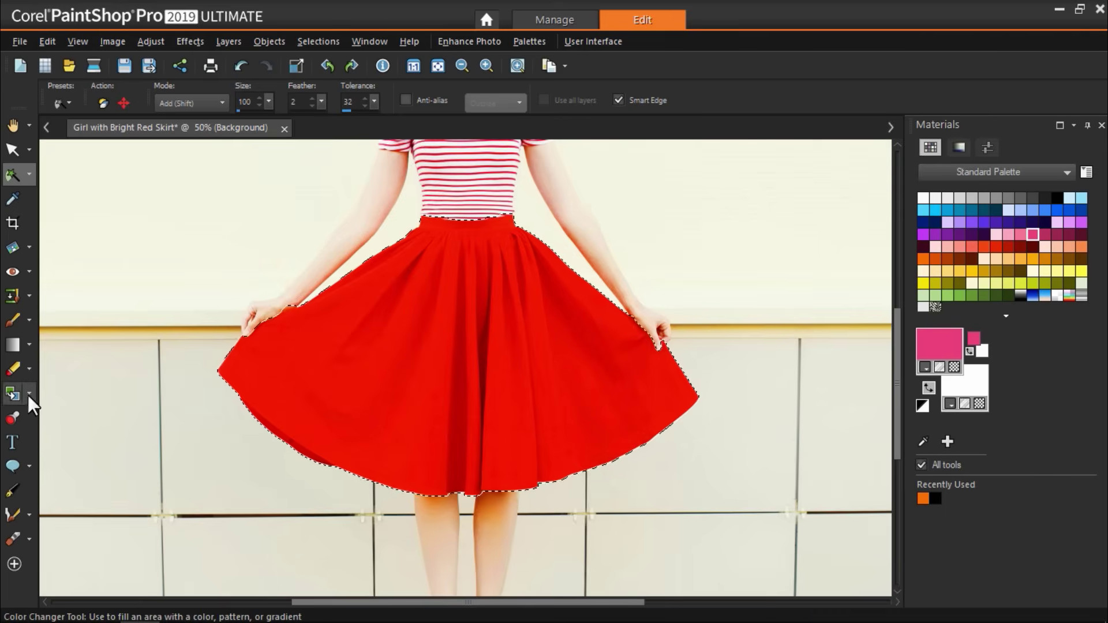
With the Color Changer, turn the selected skirt purple, then dark purple
click(62, 417)
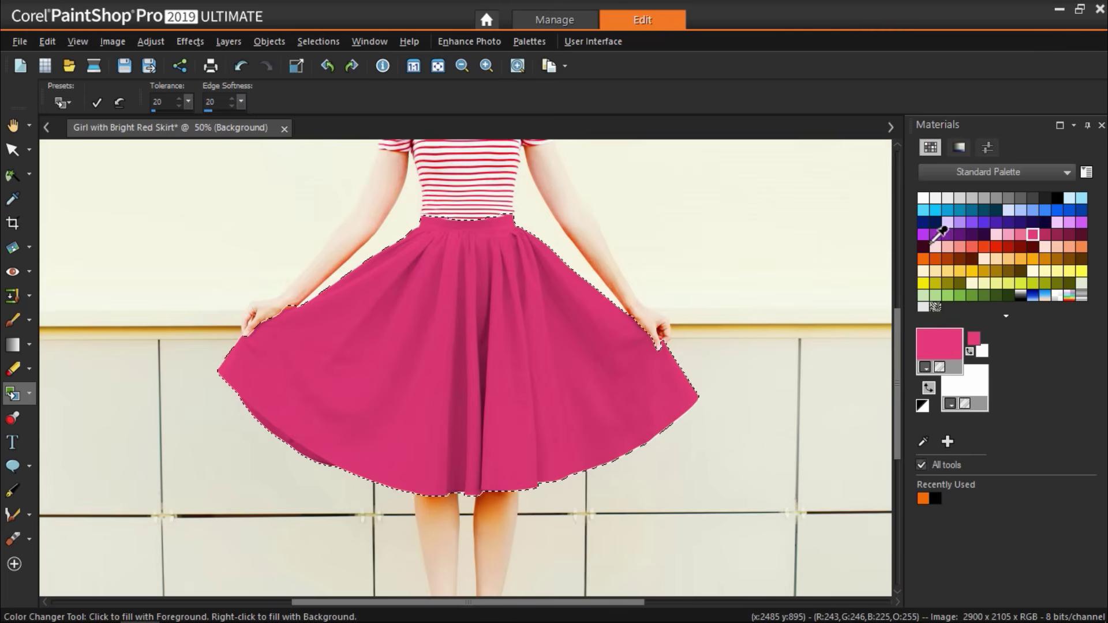
click(947, 234)
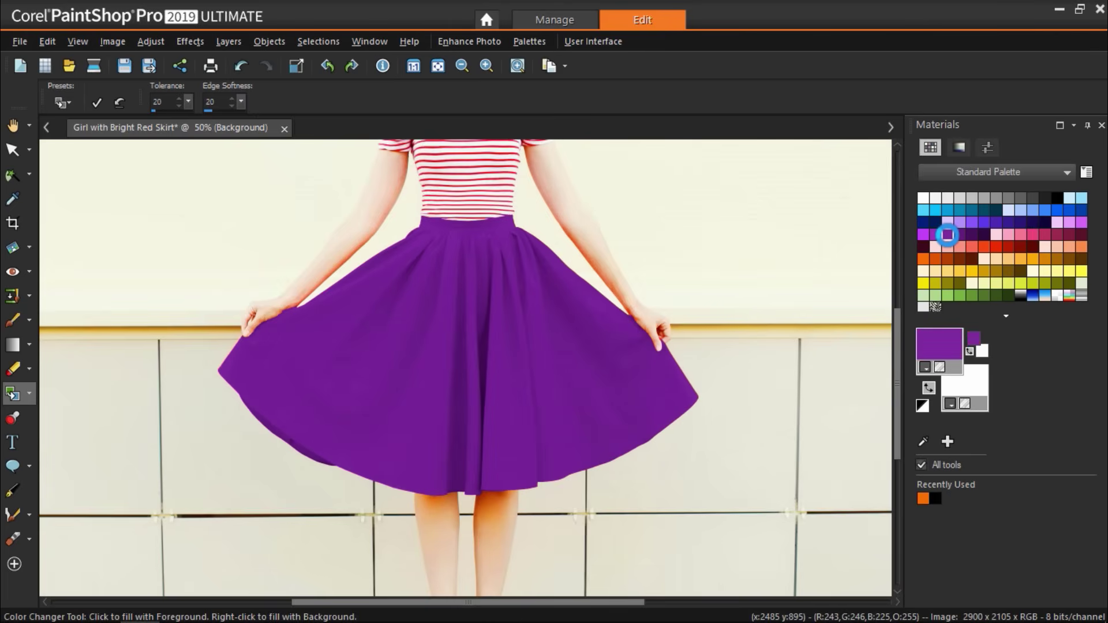
click(971, 234)
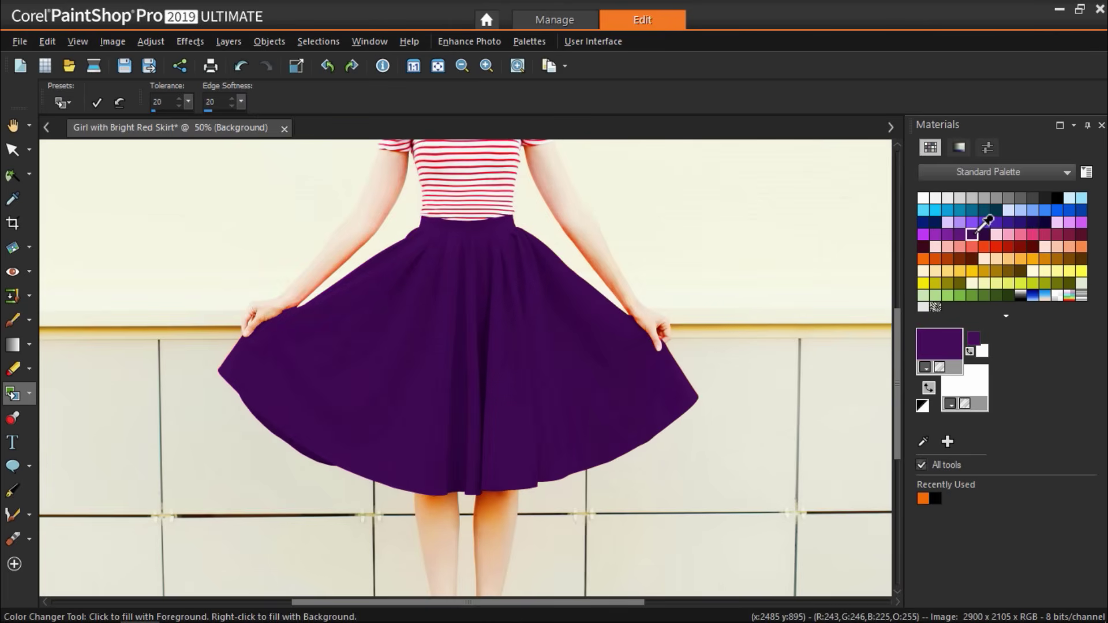
Zoom out three times until the whole photo fits the window
click(465, 61)
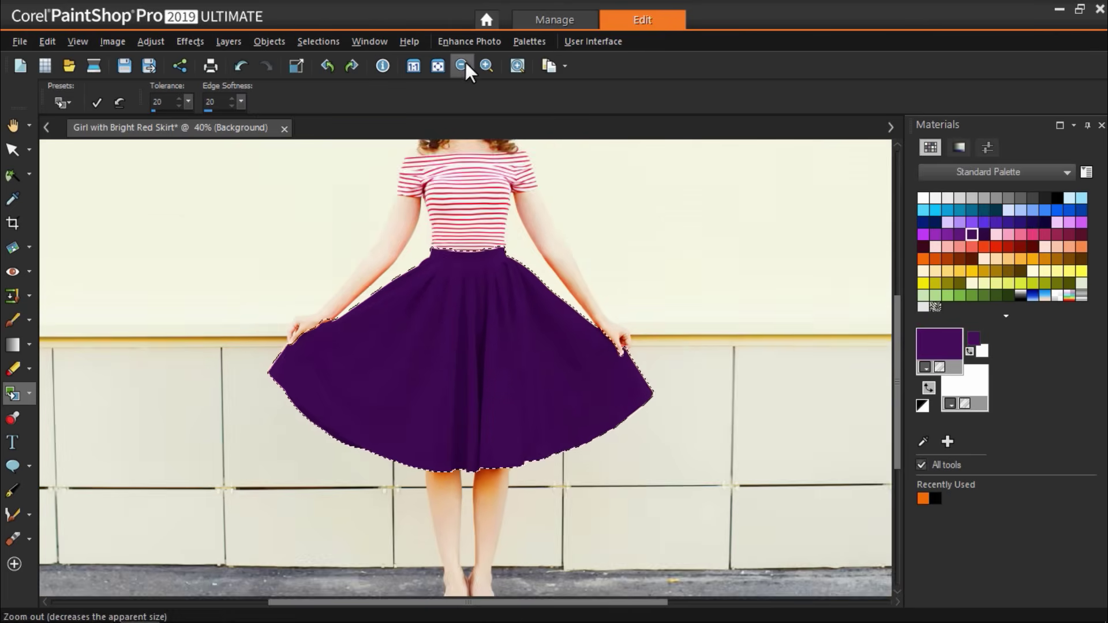
click(465, 61)
click(465, 61)
Recolour the skirt through blue-violet, crimson, light blue, royal blue and black, ending on white
click(439, 65)
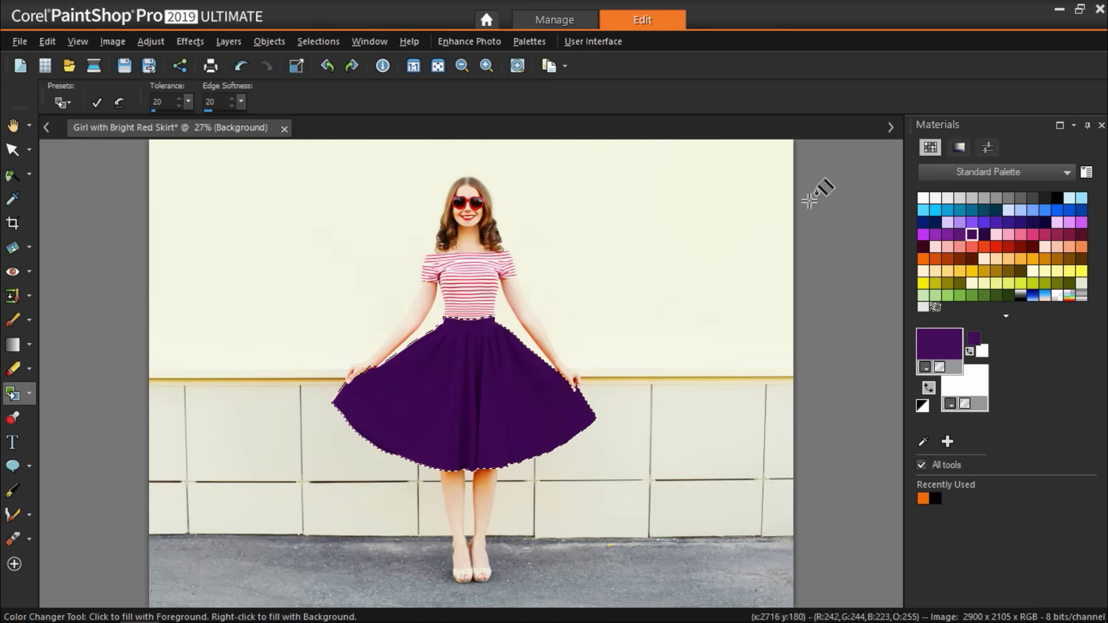
click(1020, 223)
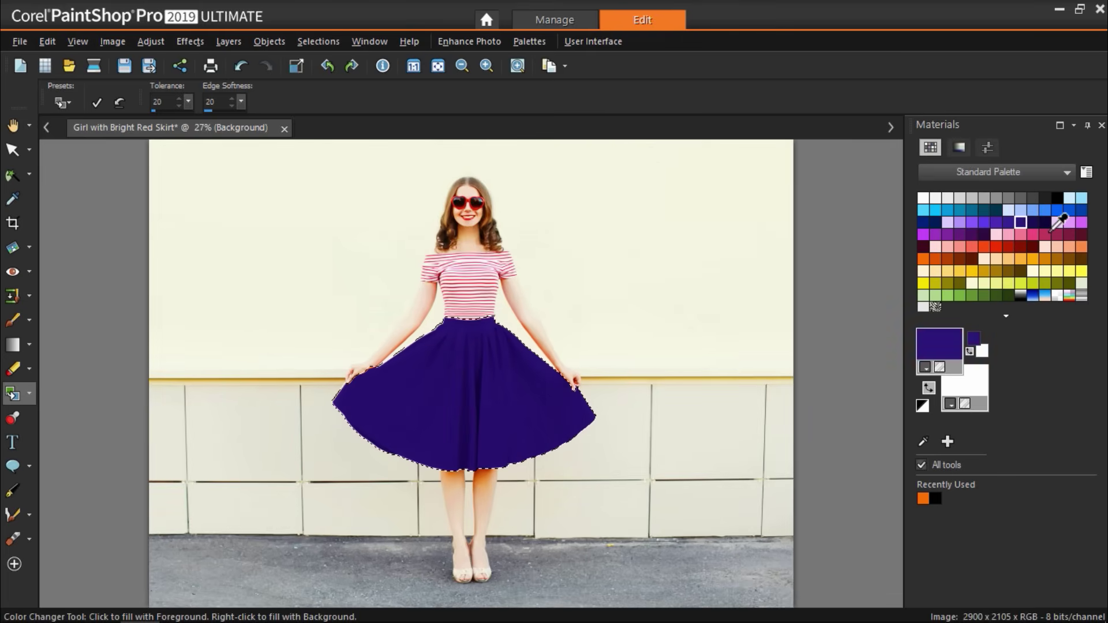
click(1046, 234)
click(947, 209)
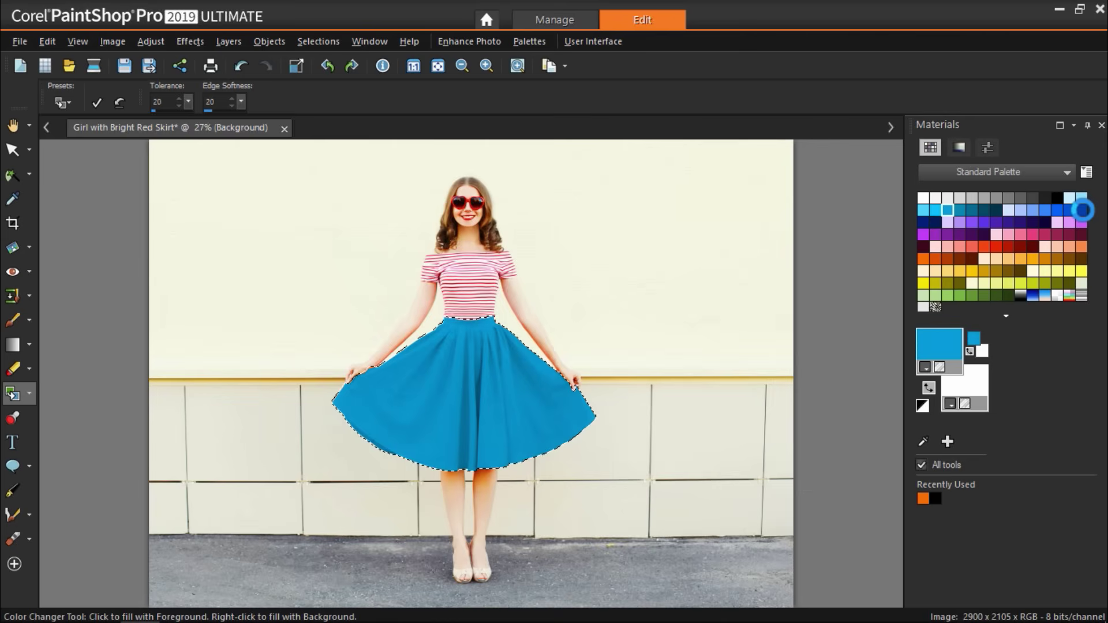
click(1083, 210)
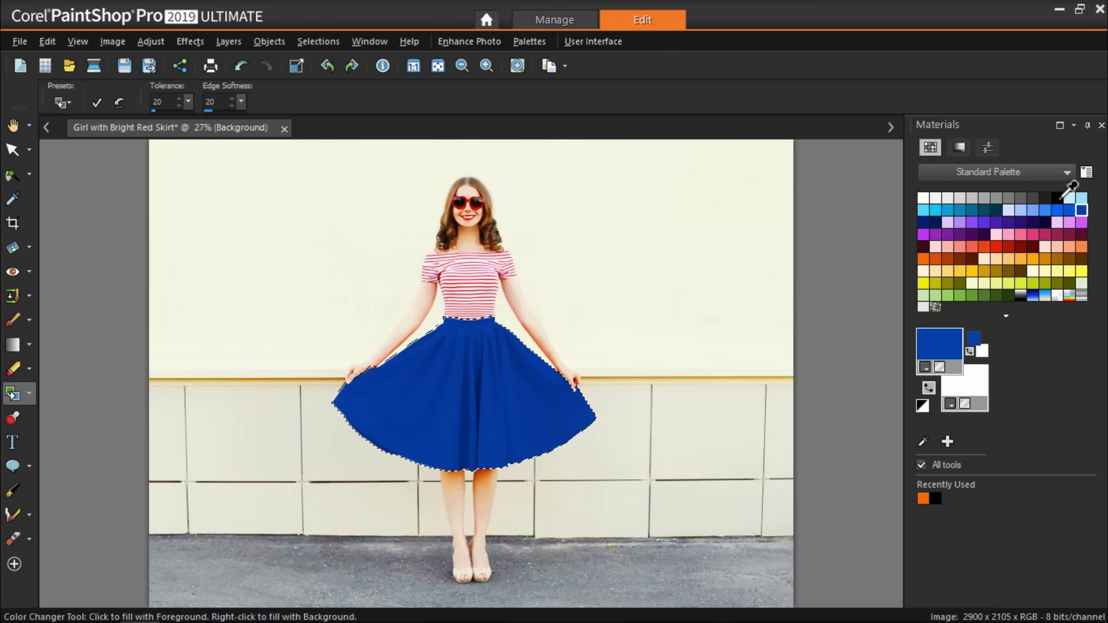
click(1055, 197)
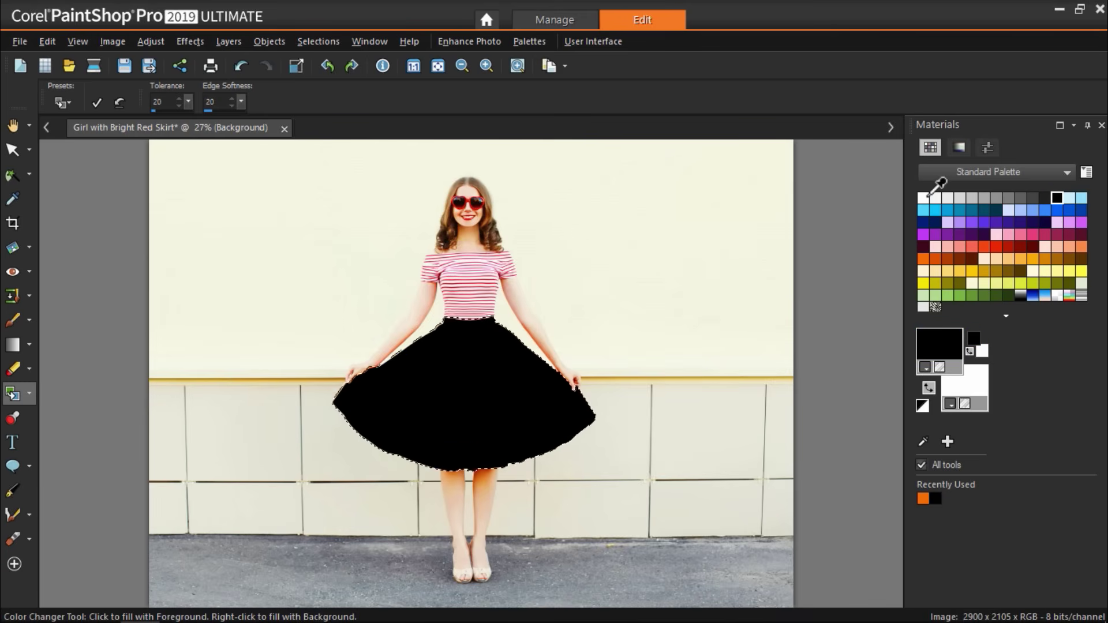
click(923, 198)
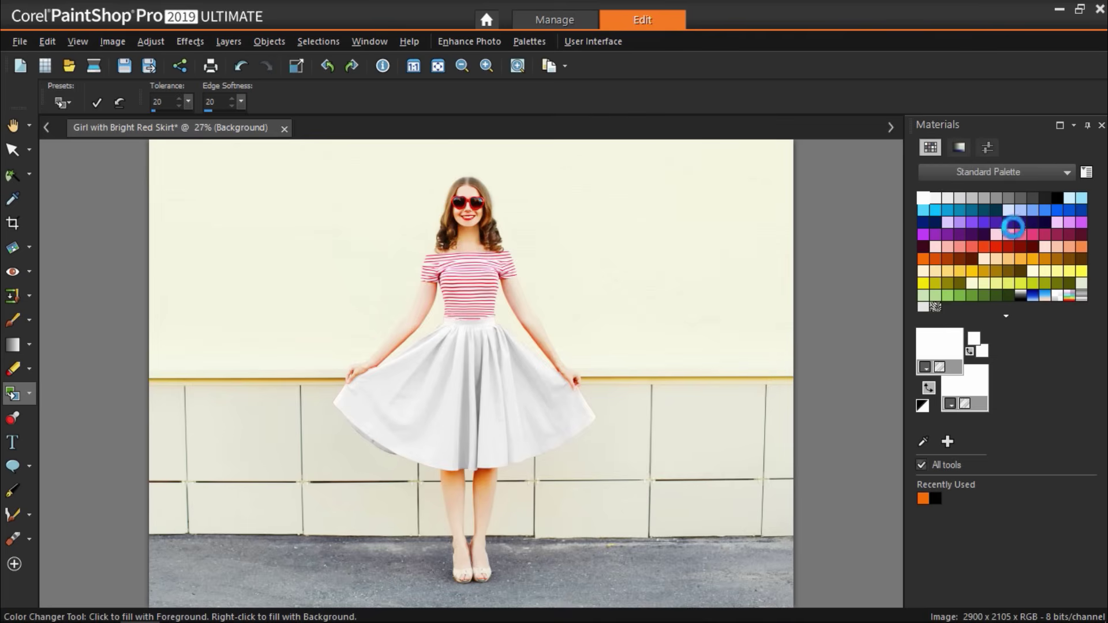